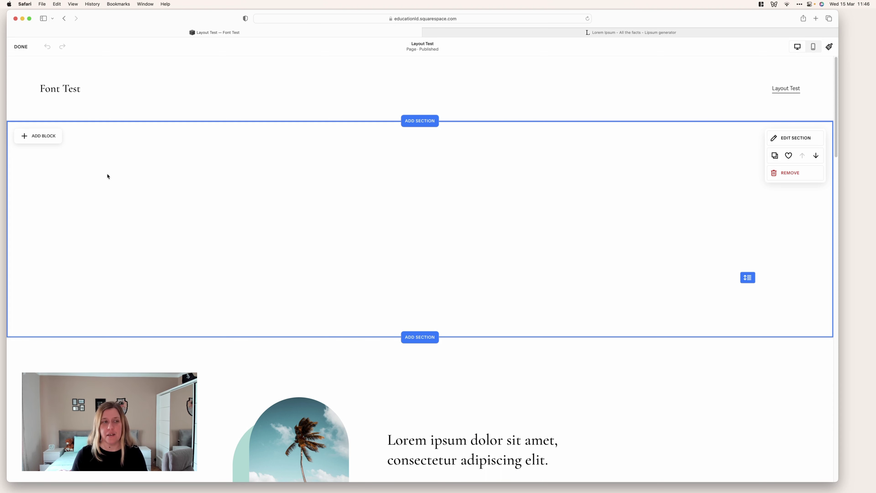
Step: Add a Shape block from the Basic blocks list to the empty top section
left_click(37, 138)
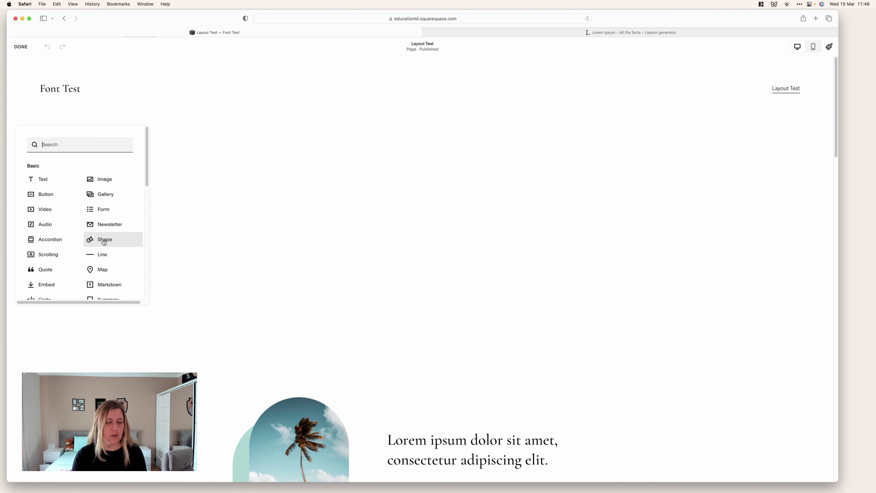
left_click(110, 244)
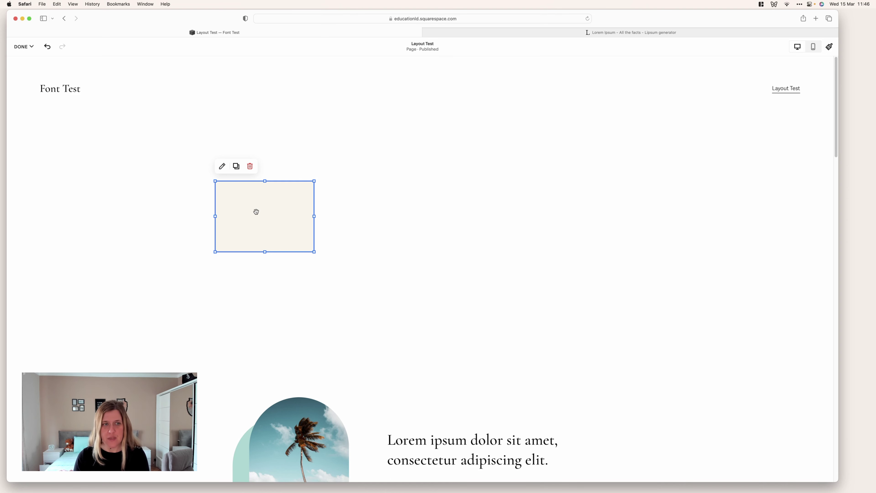
Step: Change the new block's shape from a rectangle to the circle in the Shape dropdown
left_click(222, 167)
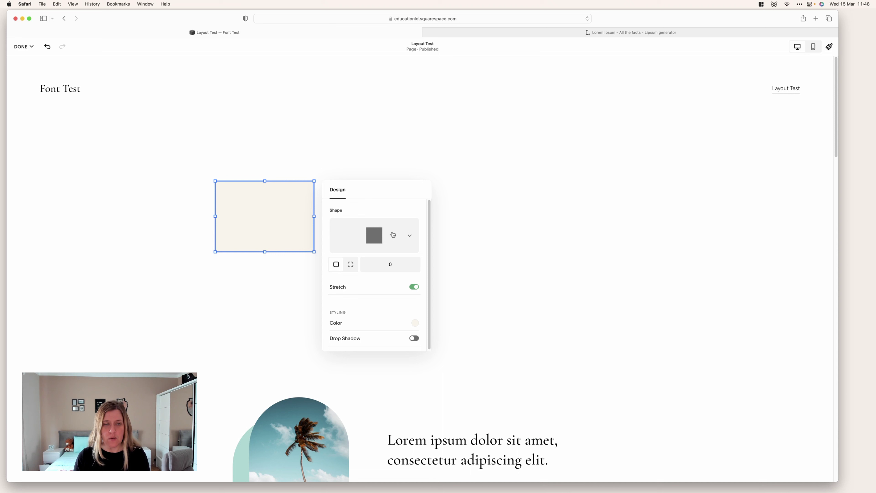
left_click(404, 238)
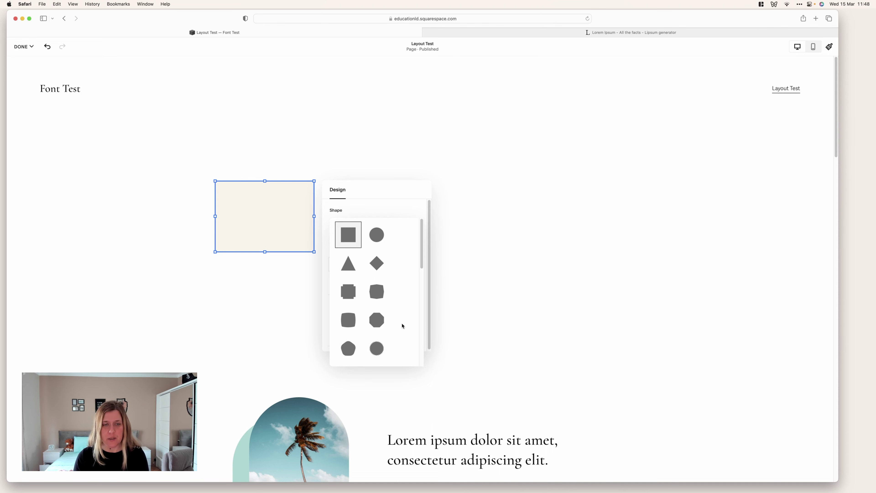
scroll(403, 308, "down", 1)
scroll(403, 308, "down", 10)
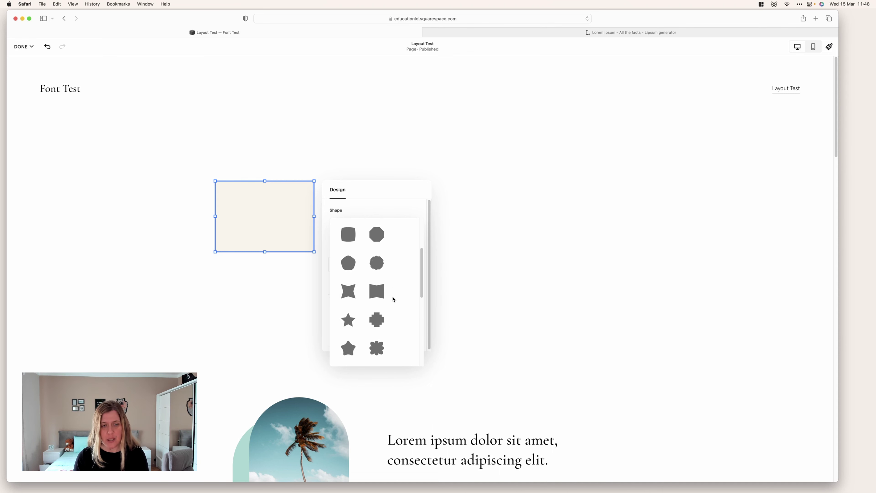
scroll(393, 299, "down", 8)
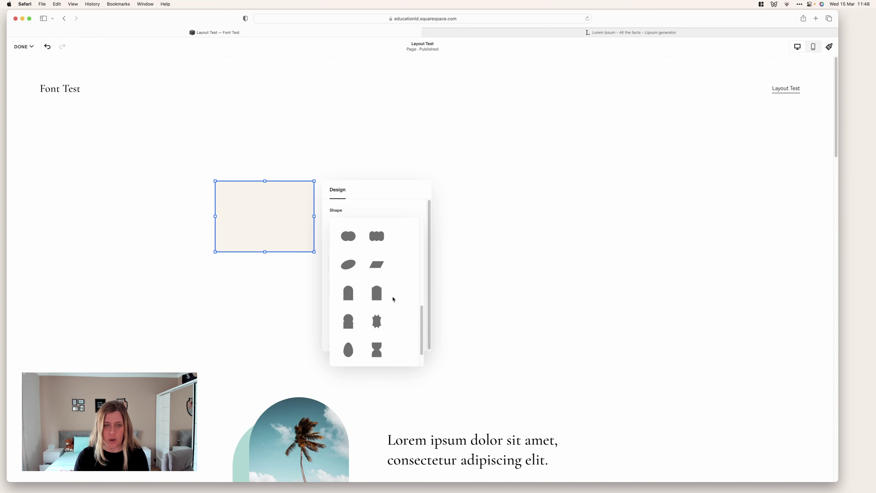
scroll(393, 299, "up", 18)
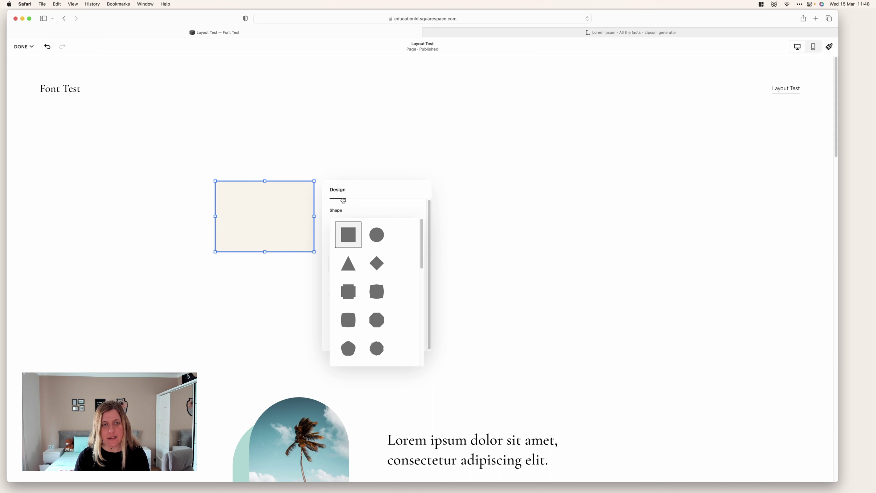
left_click(383, 237)
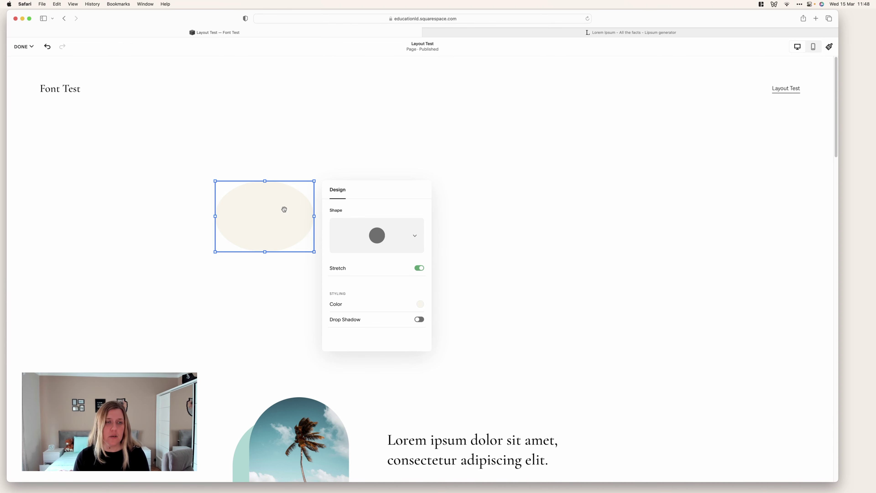
Step: Colour the oval with the palette red and drag its corner handle to enlarge it
left_click(420, 304)
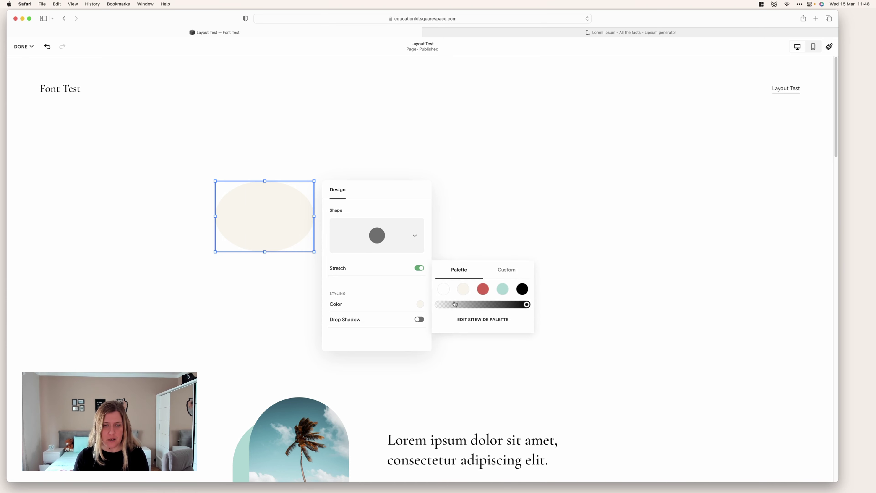
left_click(483, 289)
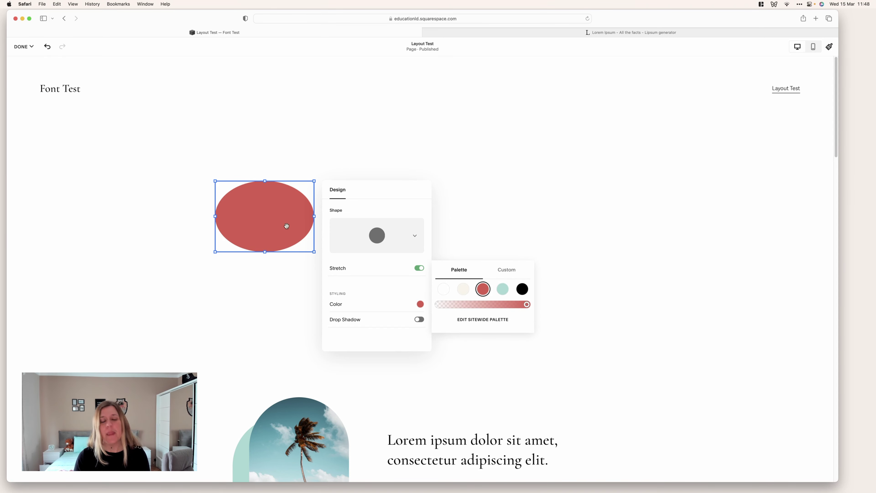
left_click(301, 277)
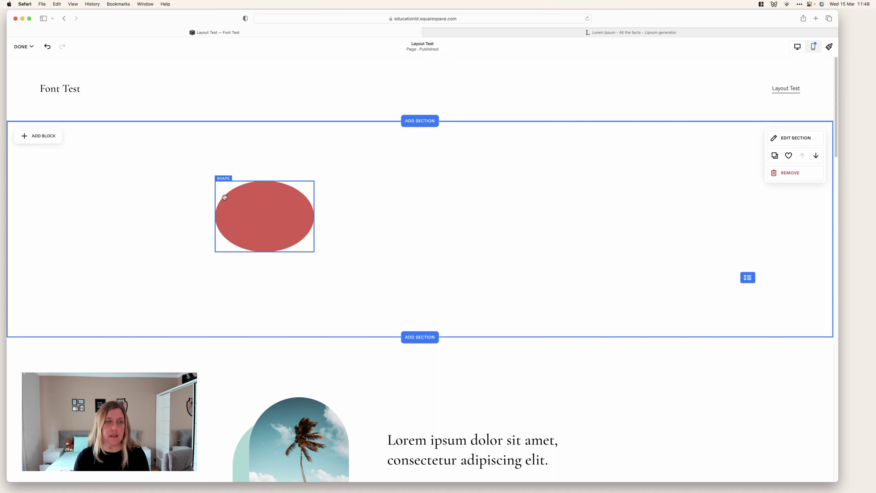
left_click(288, 214)
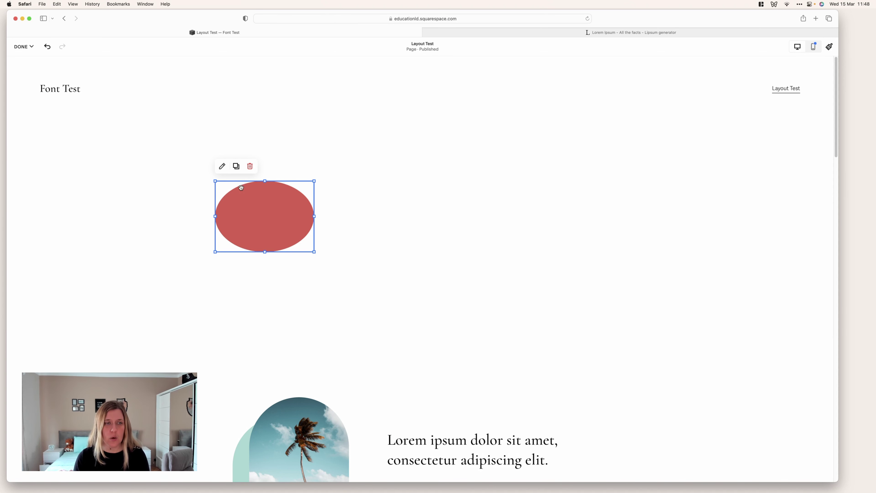
mouse_move(314, 252)
left_mouse_down()
mouse_move(286, 291)
mouse_move(374, 292)
mouse_move(268, 246)
mouse_move(250, 320)
mouse_move(360, 322)
mouse_move(364, 312)
mouse_move(324, 325)
mouse_move(307, 296)
mouse_move(315, 286)
mouse_move(366, 285)
left_mouse_up()
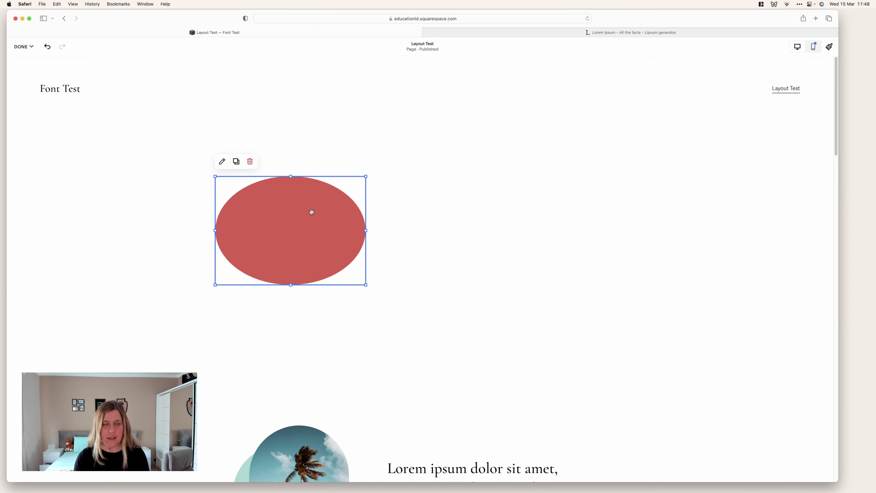
Step: Switch the red ellipse to a square shape and turn the Stretch toggle off
left_click(223, 162)
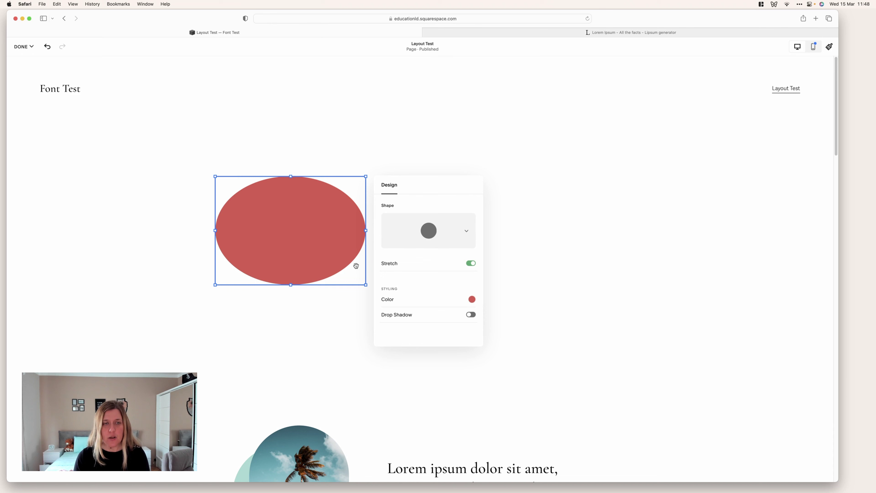
left_click(444, 229)
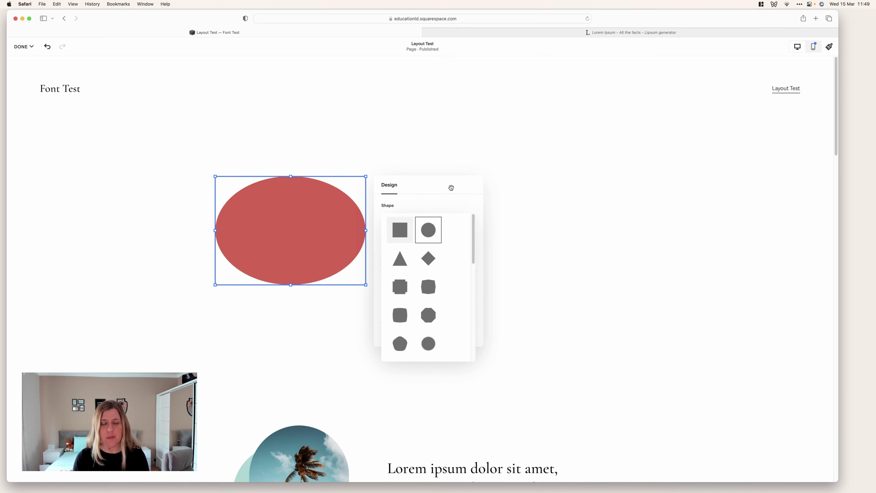
left_click(407, 238)
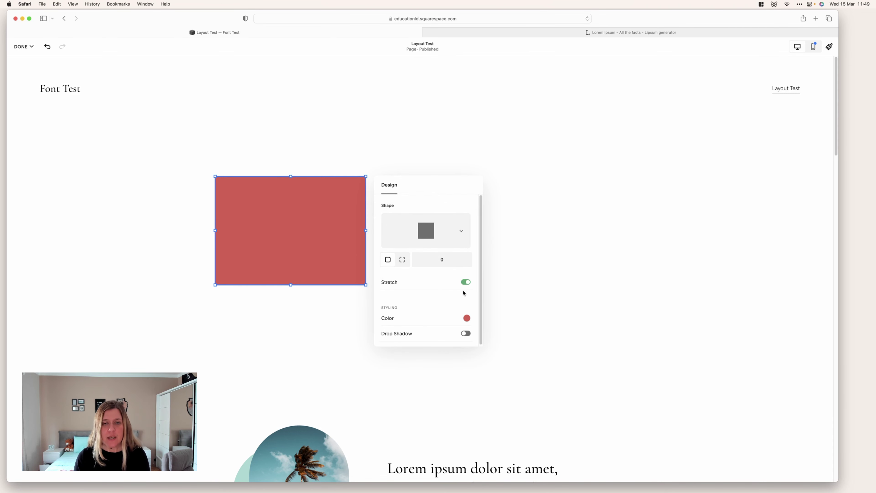
left_click(466, 282)
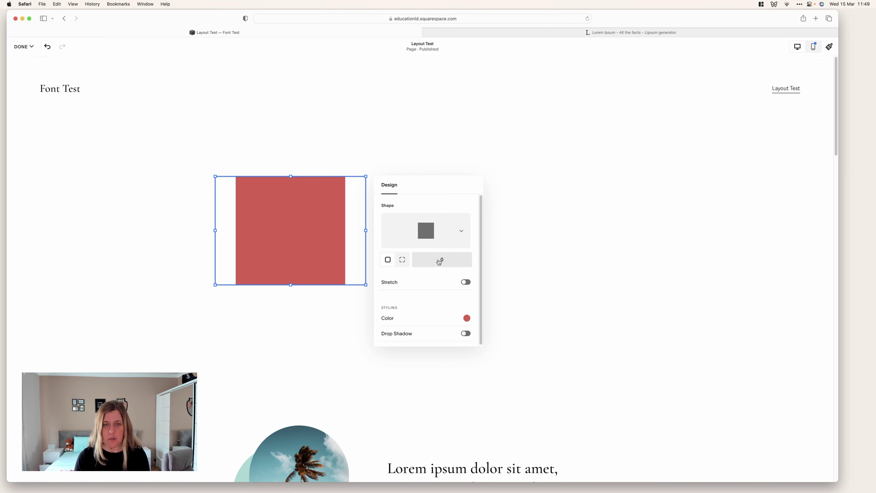
Step: Set the corner radius to 150 and switch to individual corner radii
left_click(455, 260)
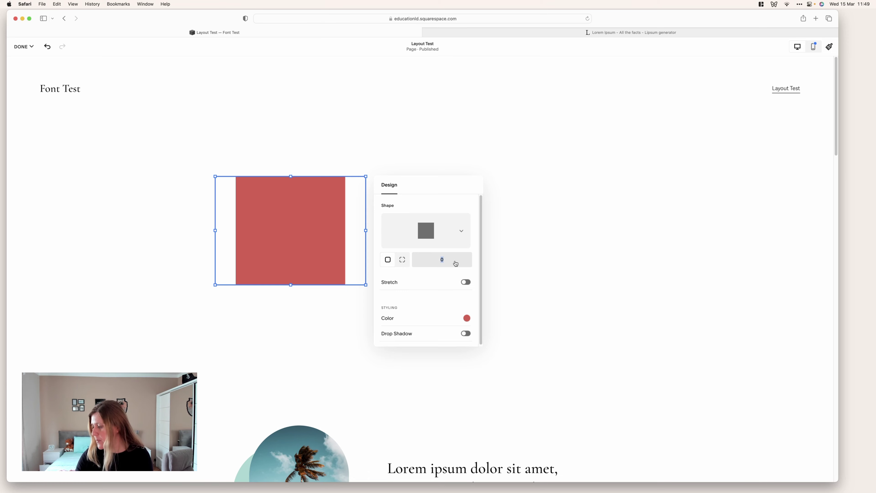
type("15")
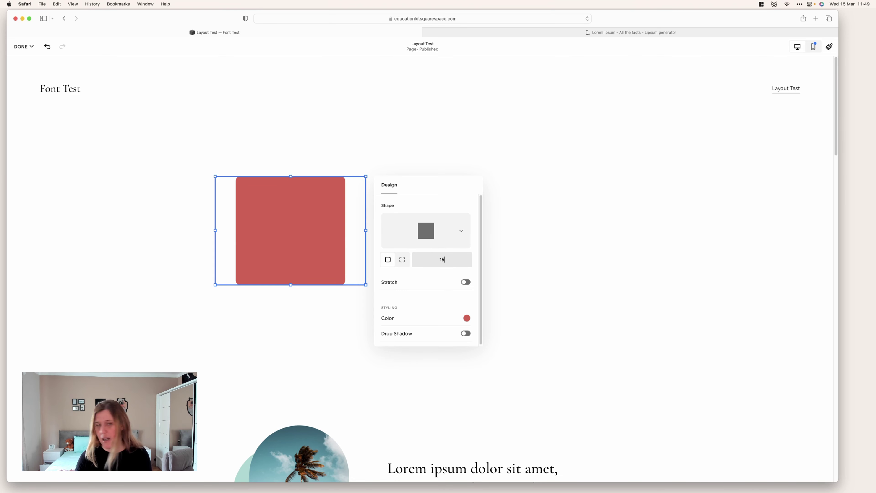
type("0")
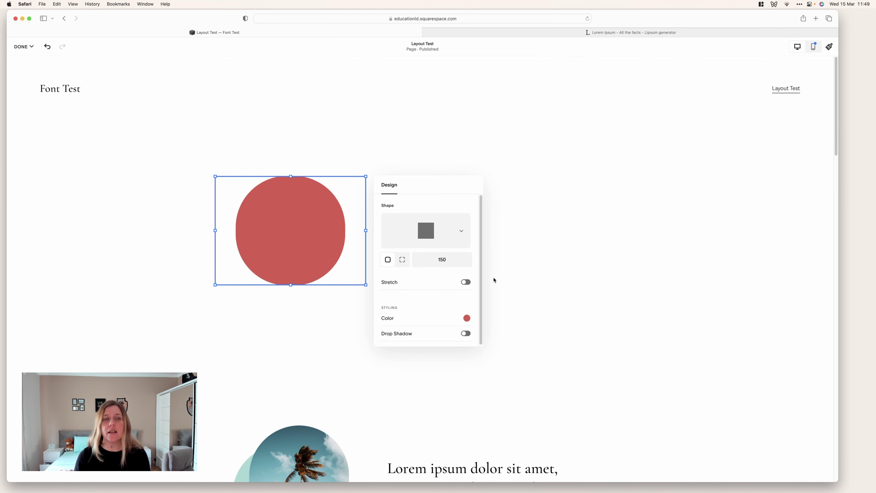
left_click(402, 262)
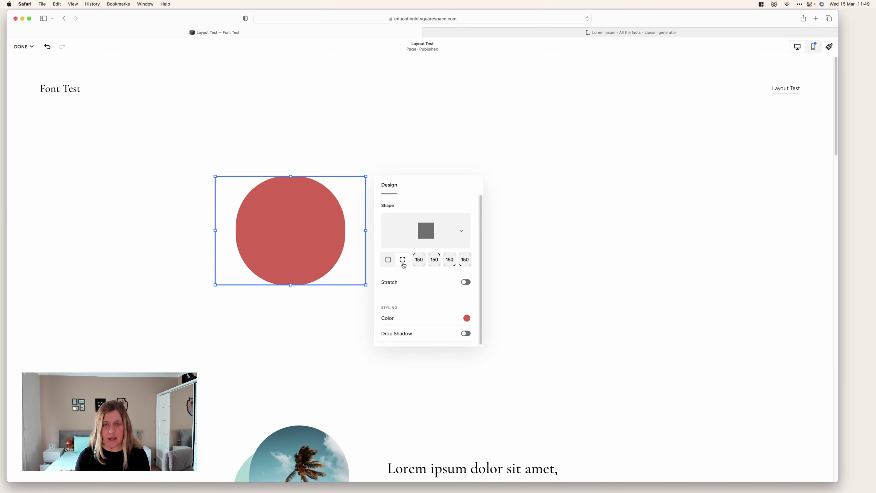
Step: Set the top-left and bottom-right corner radii to 50 for a leaf shape
double_click(416, 259)
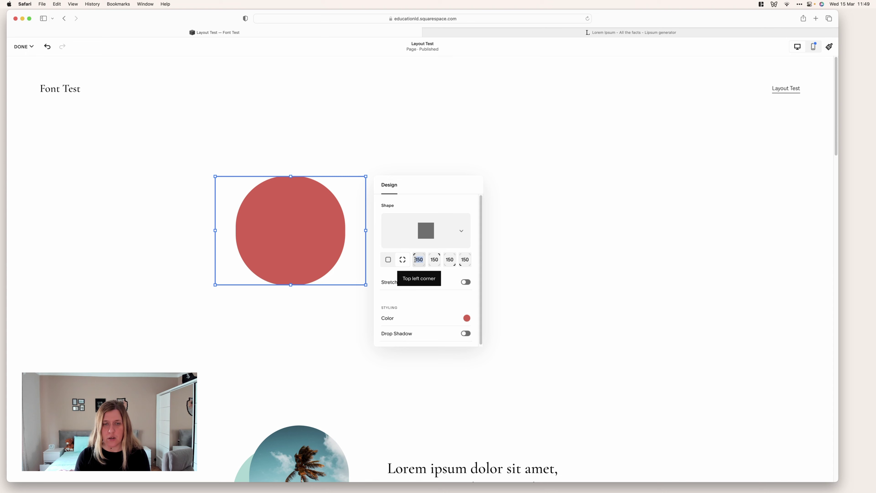
left_click(387, 260)
left_click(403, 260)
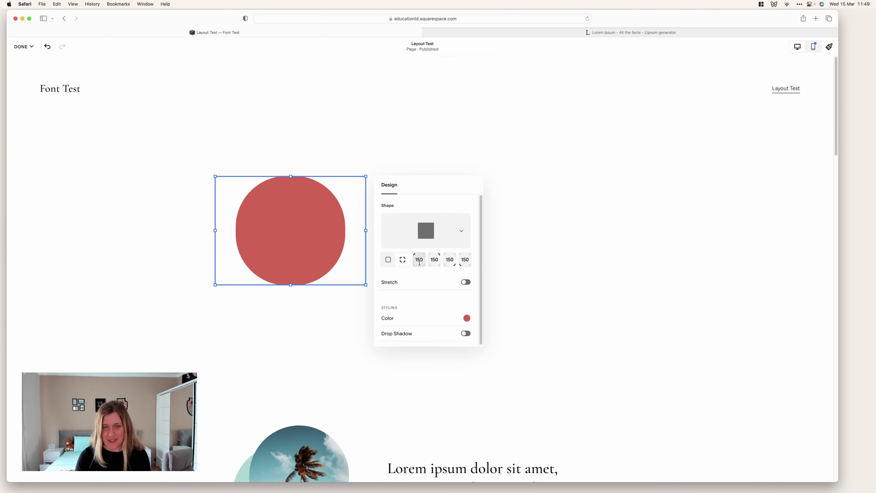
double_click(415, 262)
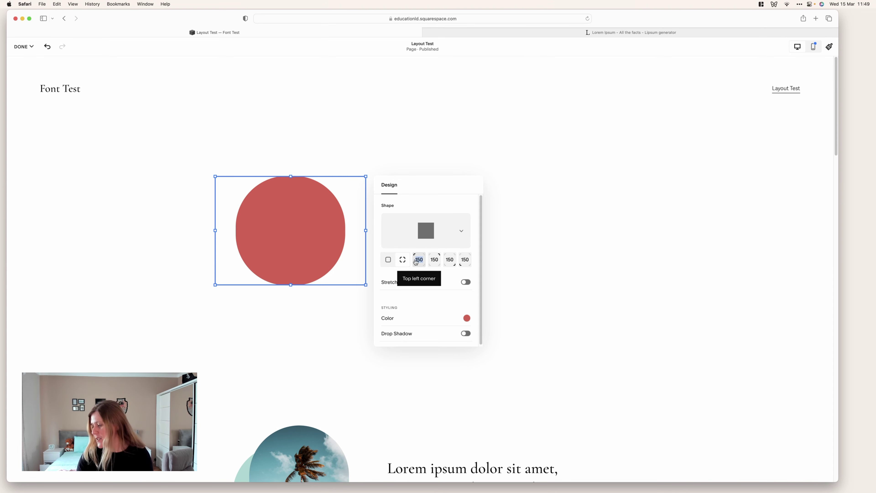
type("50")
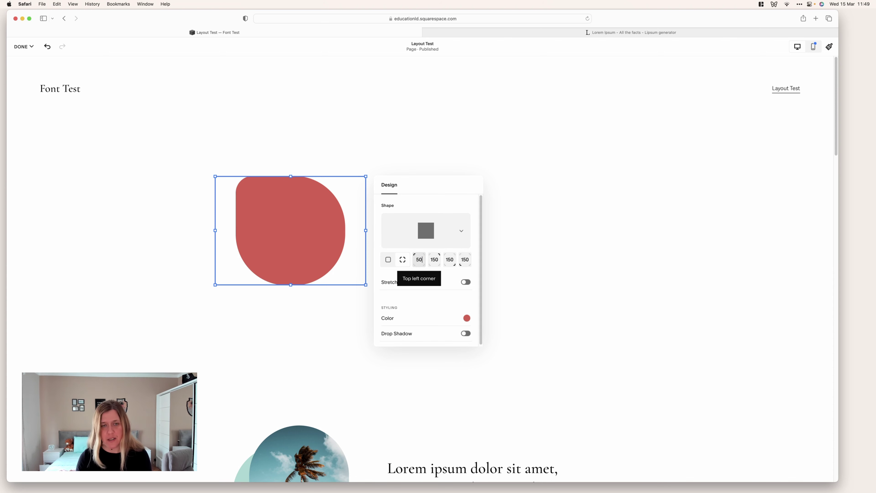
double_click(448, 258)
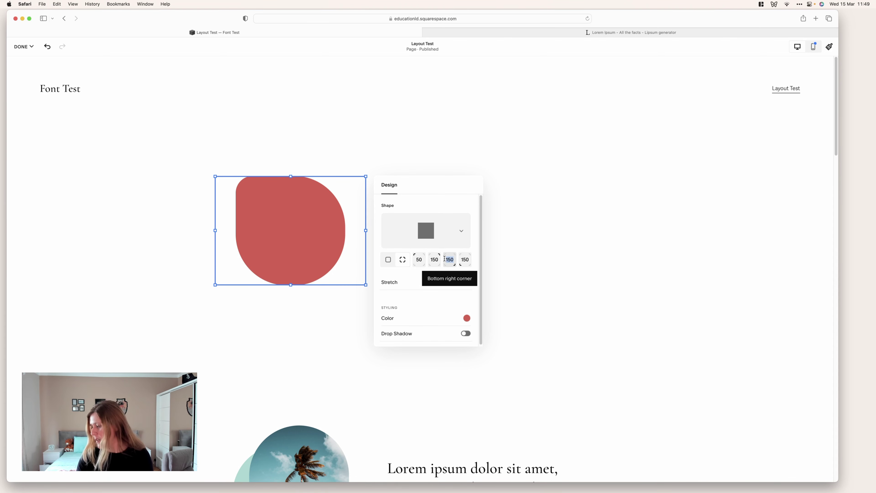
type("50")
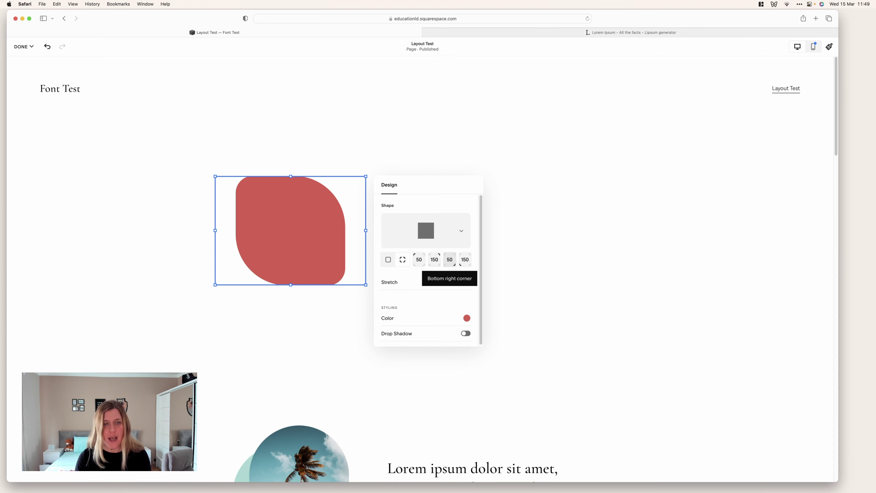
left_click(331, 315)
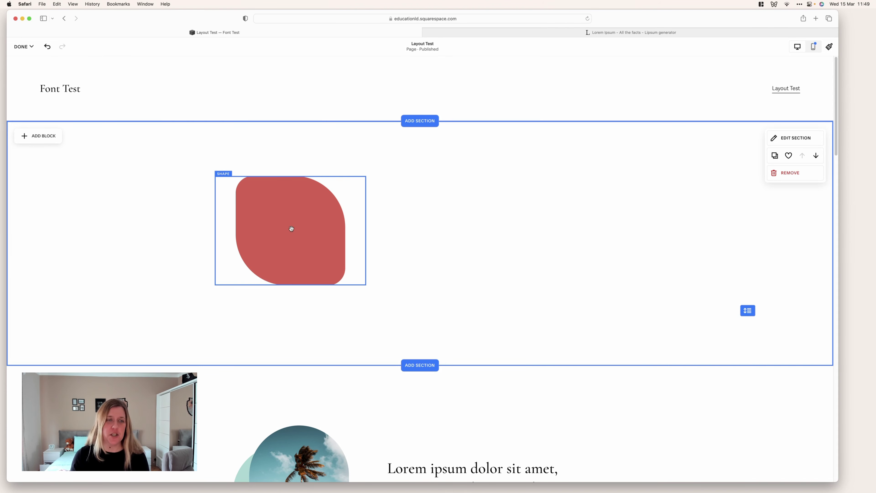
Step: Enter 0 for each of the red shape's four individual corner radii
left_click(266, 210)
left_click(223, 161)
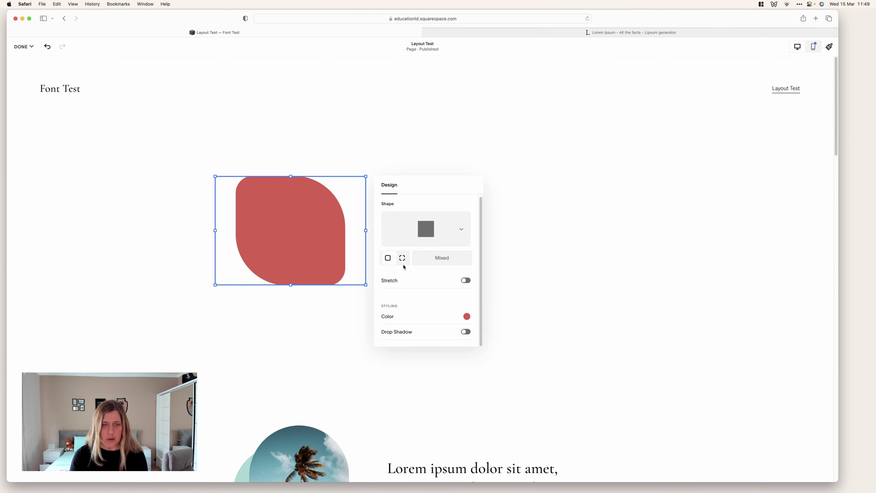
left_click(402, 258)
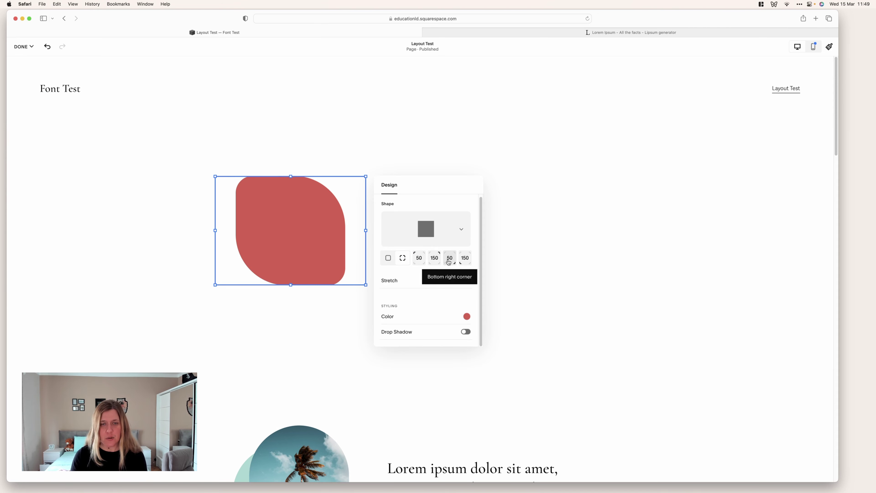
left_click(422, 259)
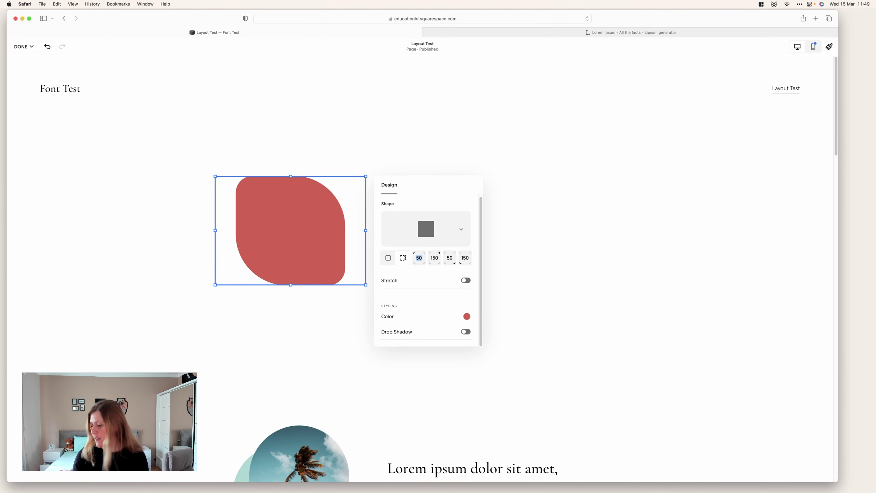
type("0")
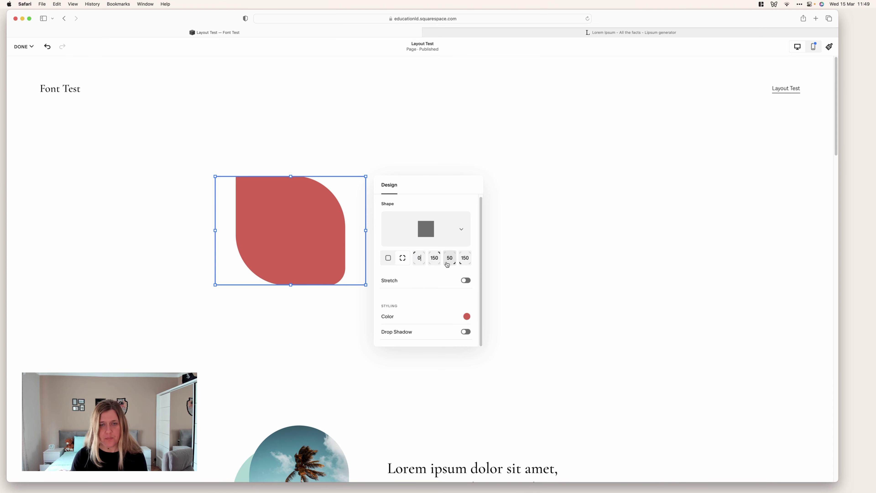
left_click(425, 257)
type("0")
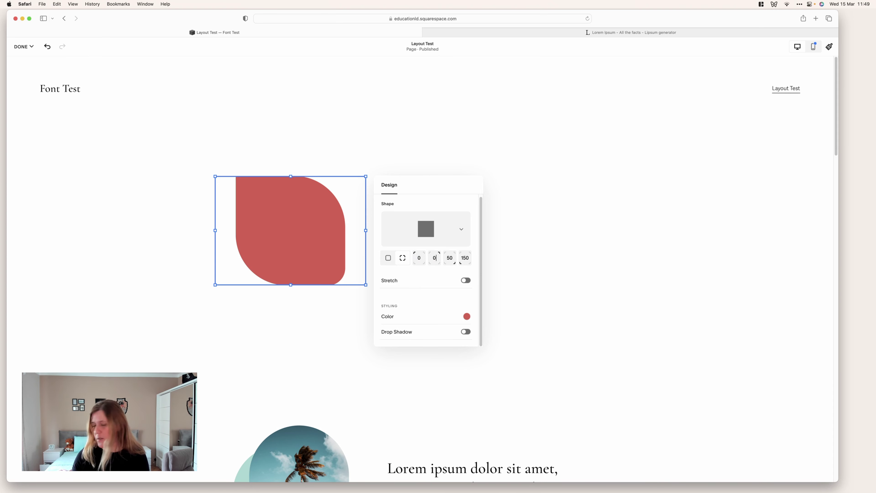
left_click(450, 258)
type("0")
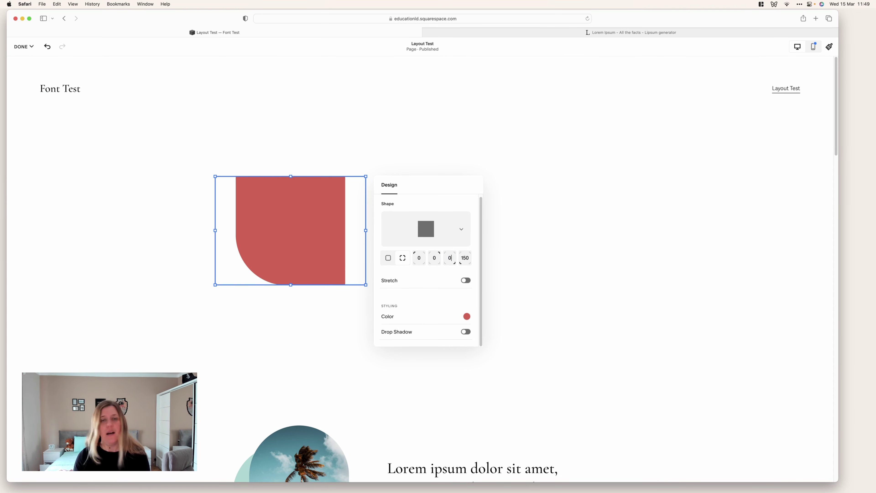
left_click(465, 258)
type("0")
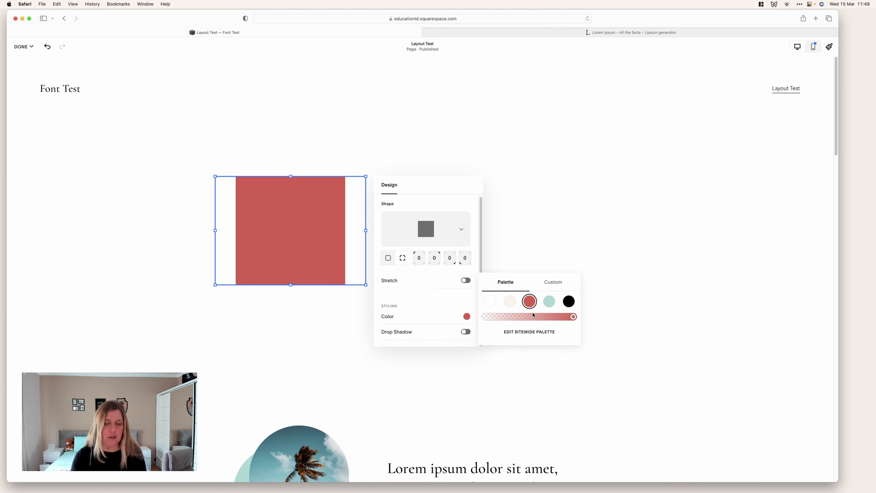
Step: Pick a custom dark maroon colour (#6C1611) for the square
left_click(552, 282)
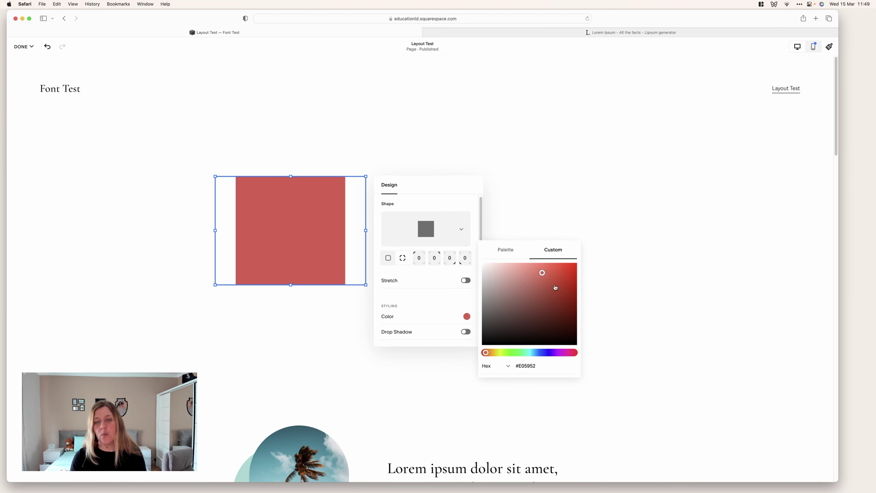
left_click(562, 311)
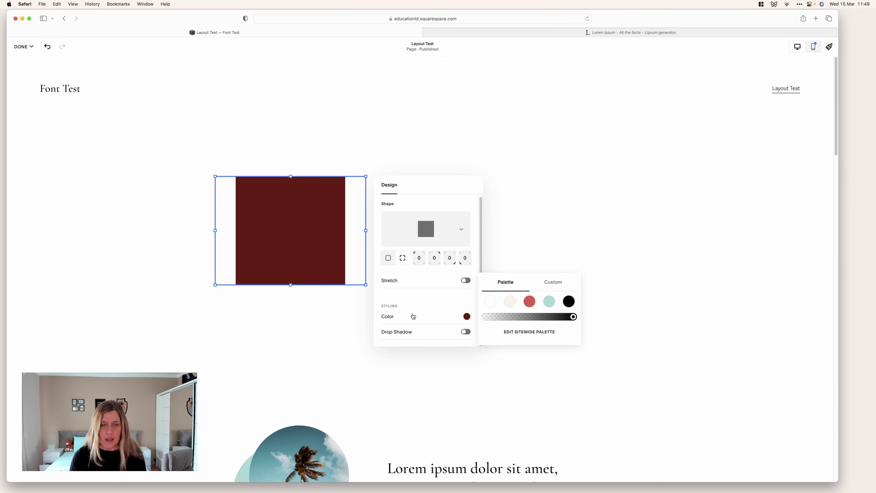
Step: Turn on the square's drop shadow and colour it with the mint palette swatch
left_click(416, 333)
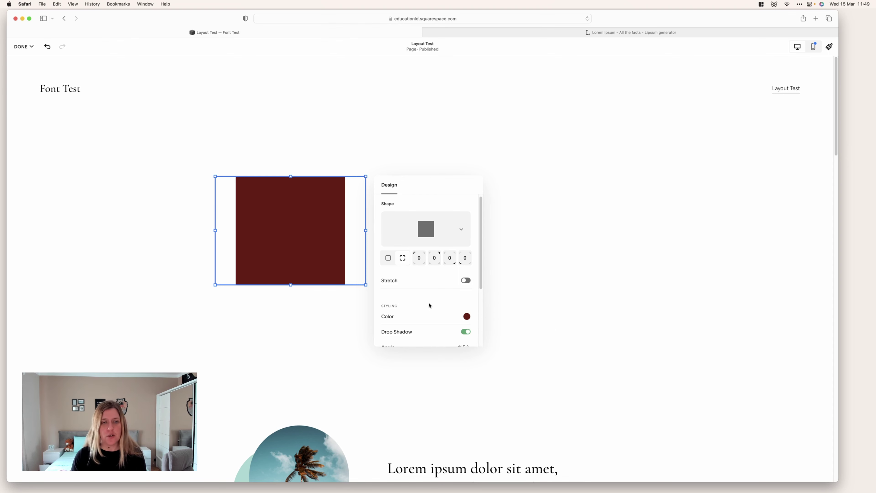
scroll(430, 305, "down", 5)
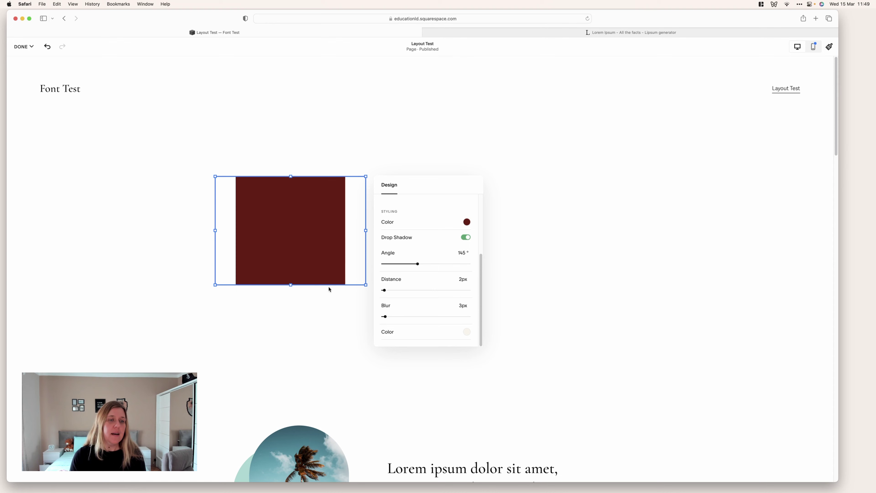
left_click(466, 332)
left_click(549, 317)
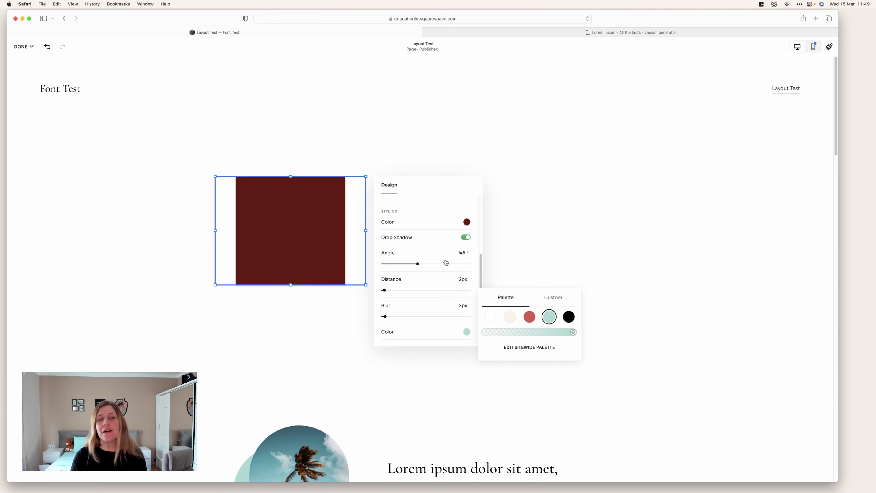
Step: Set the shadow angle to 208° and distance to 15px so it shows on the right
left_click_drag(418, 264, 461, 265)
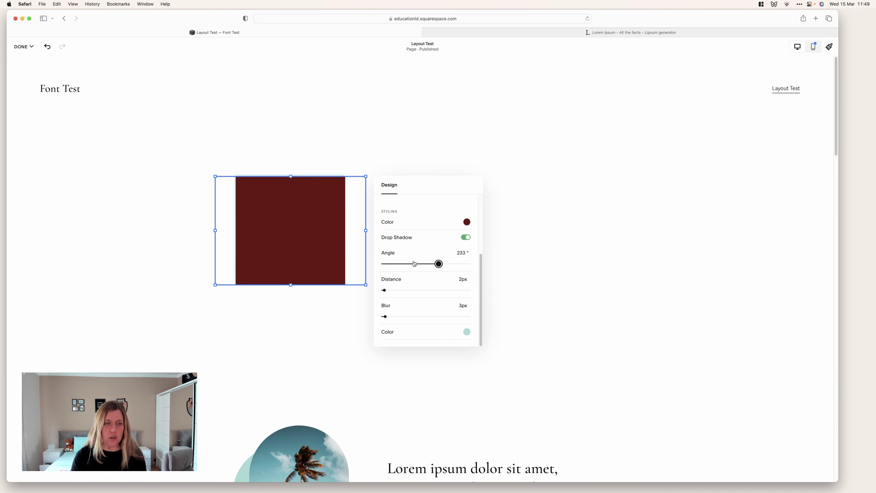
left_click_drag(438, 263, 412, 263)
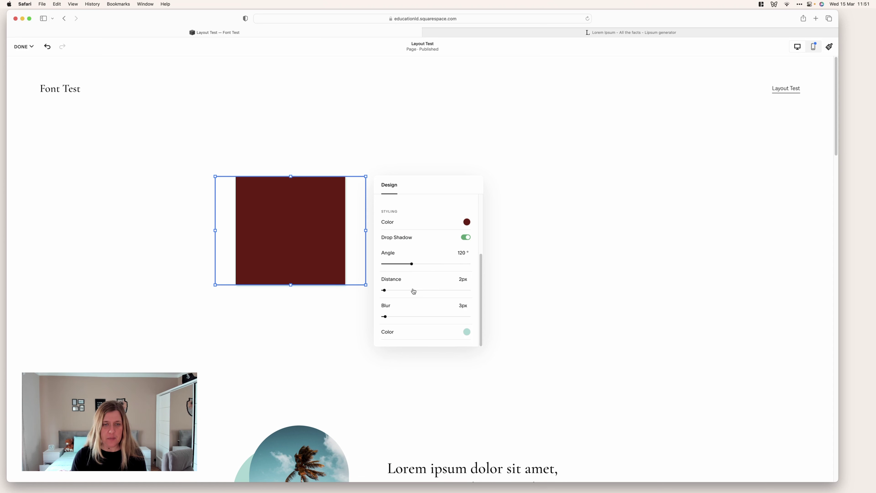
left_click(414, 290)
left_click(412, 264)
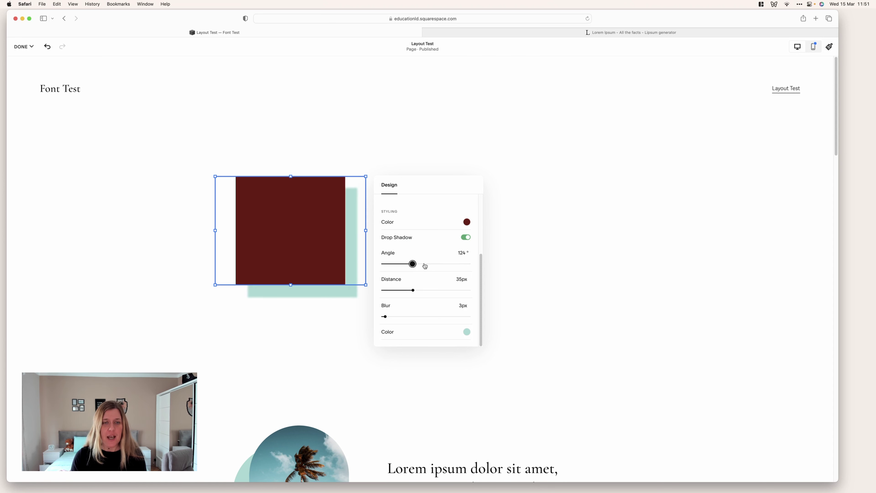
left_click_drag(424, 265, 405, 264)
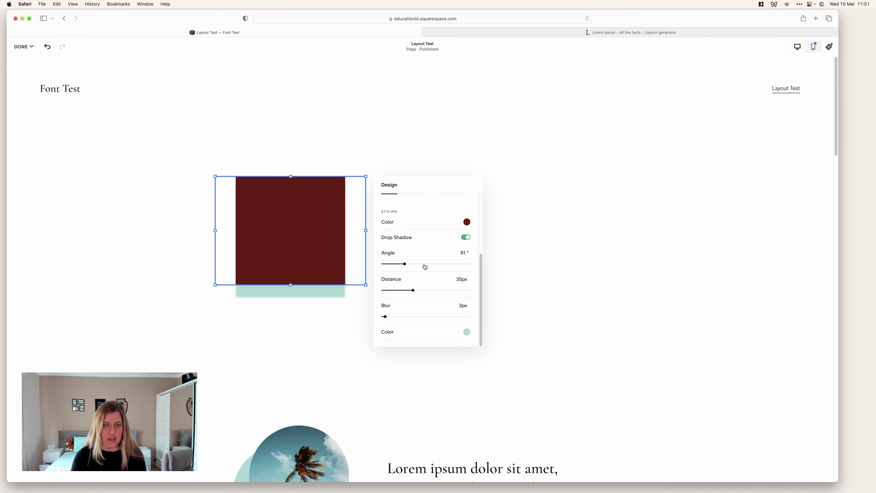
left_click_drag(425, 265, 392, 290)
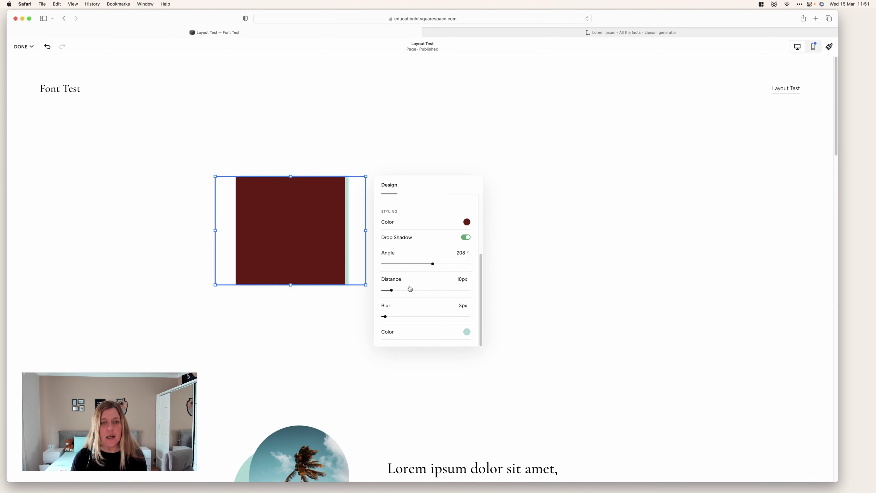
left_click_drag(419, 291, 396, 290)
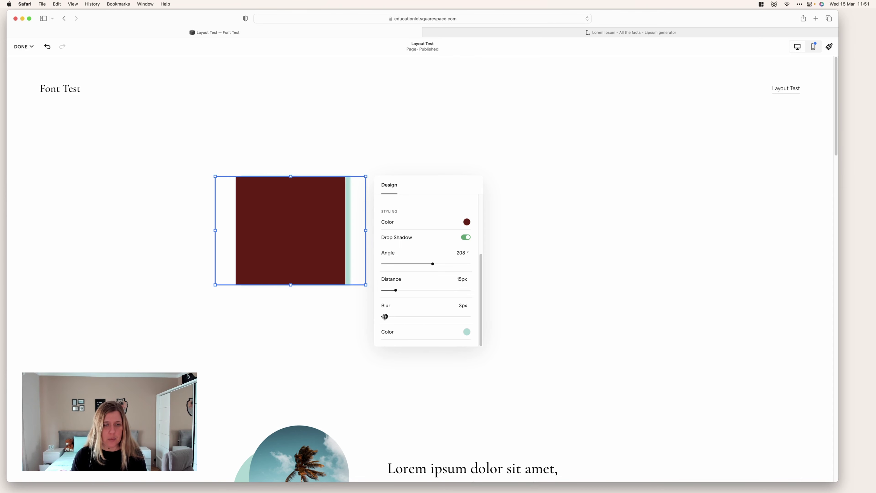
Step: Give the shadow 0px blur, a 223° angle and the palette red colour
left_click_drag(385, 316, 468, 323)
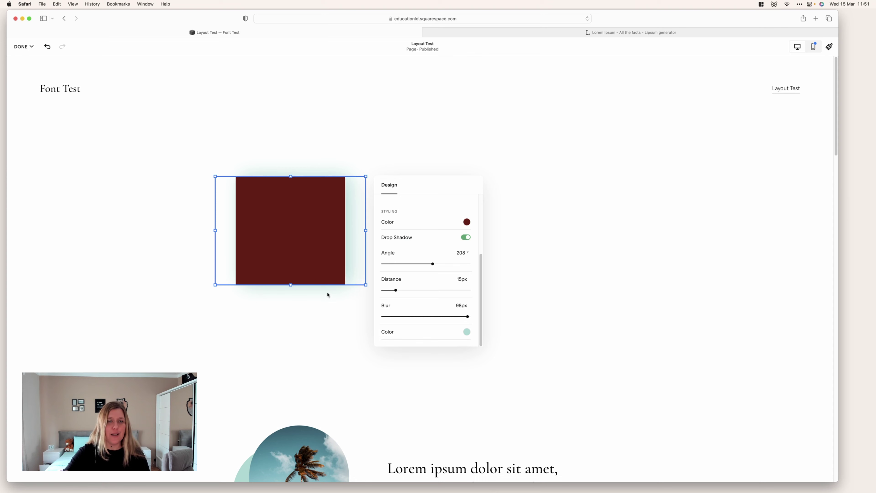
left_click(383, 317)
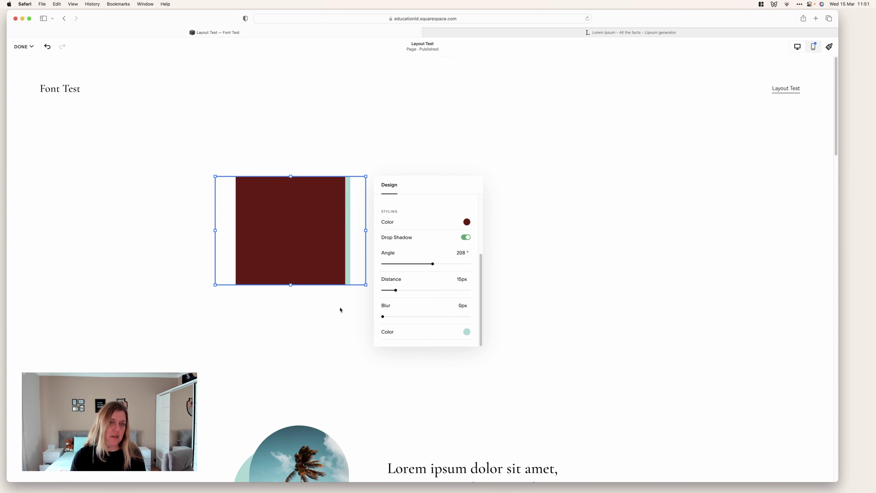
left_click(436, 264)
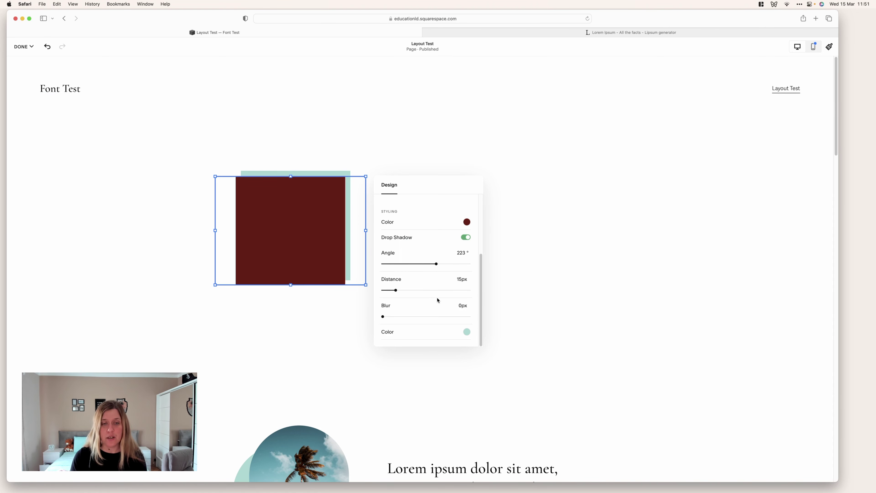
left_click(468, 332)
left_click(530, 316)
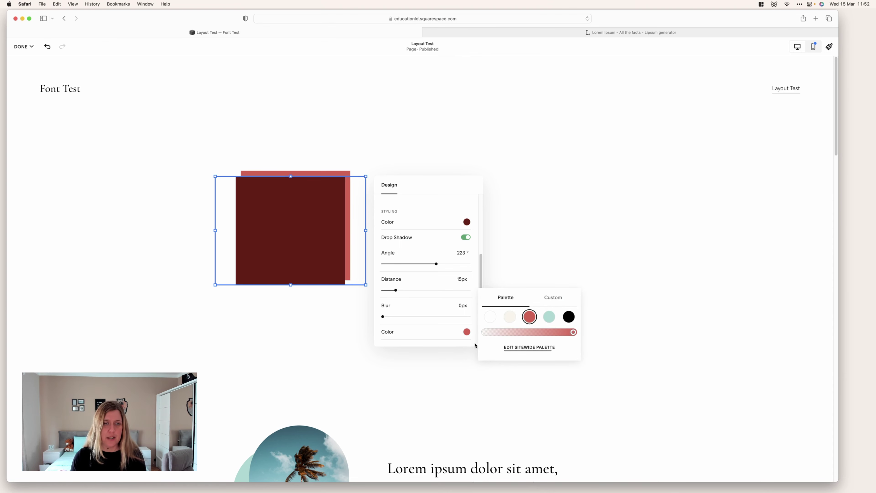
left_click(532, 277)
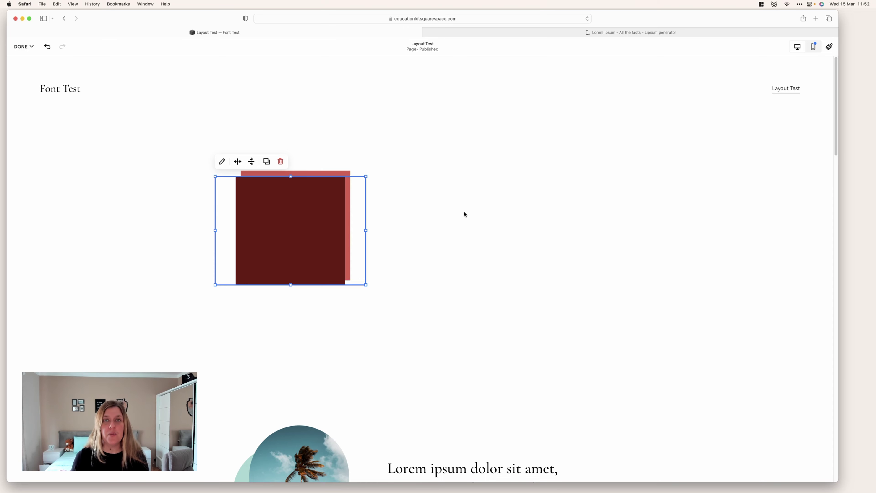
left_click(430, 220)
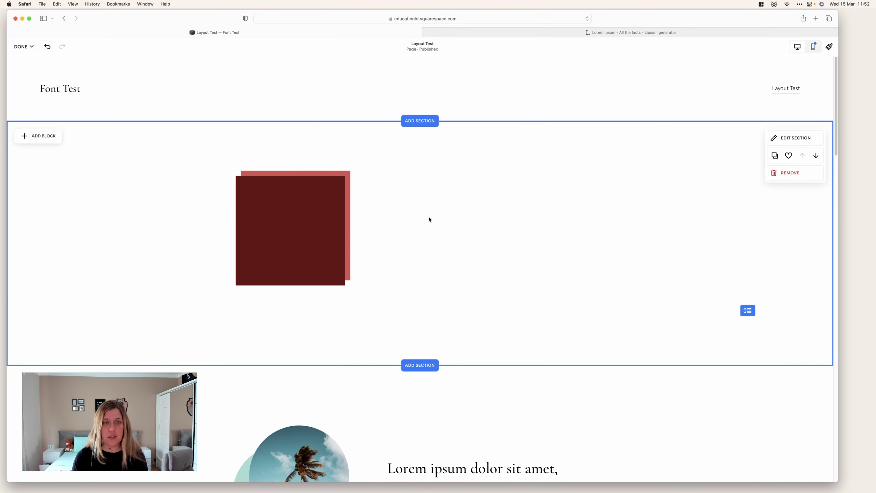
scroll(594, 176, "down", 6)
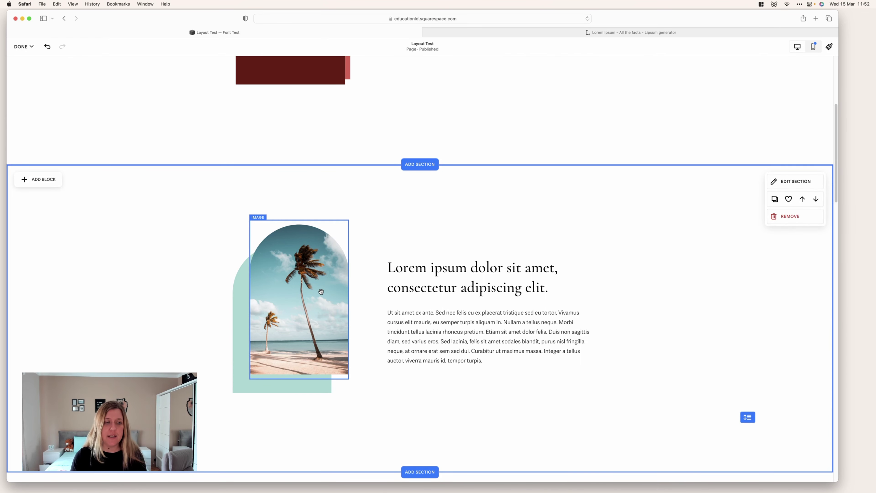
left_click(297, 272)
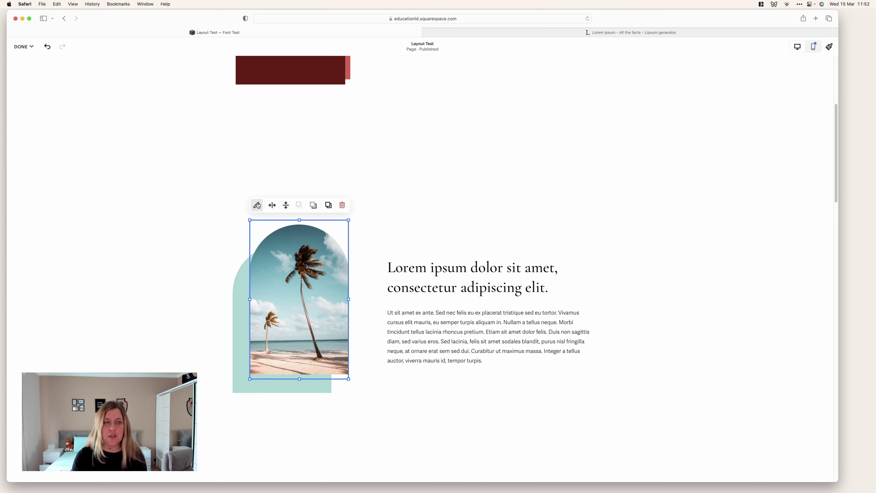
left_click(257, 205)
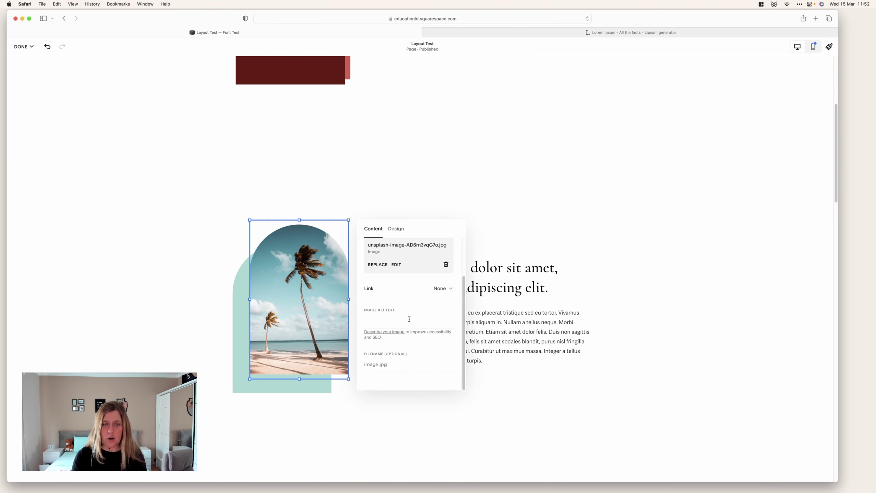
left_click(395, 229)
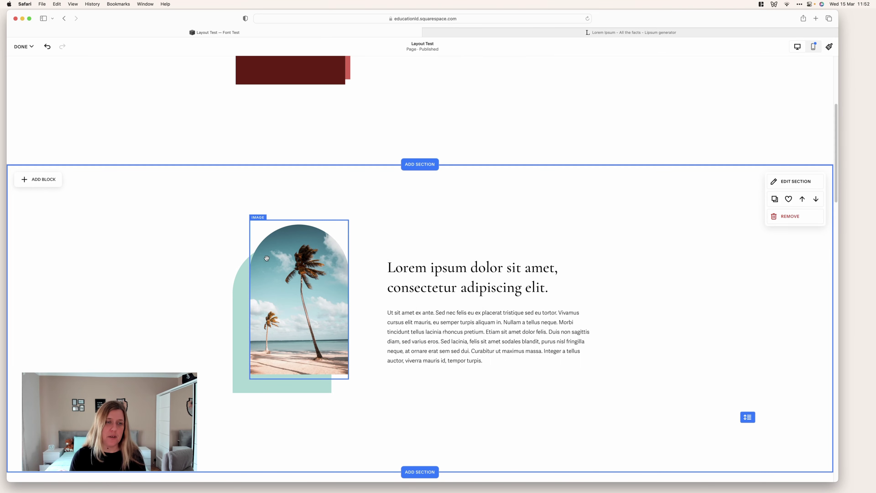
scroll(540, 235, "down", 4)
scroll(540, 235, "down", 7)
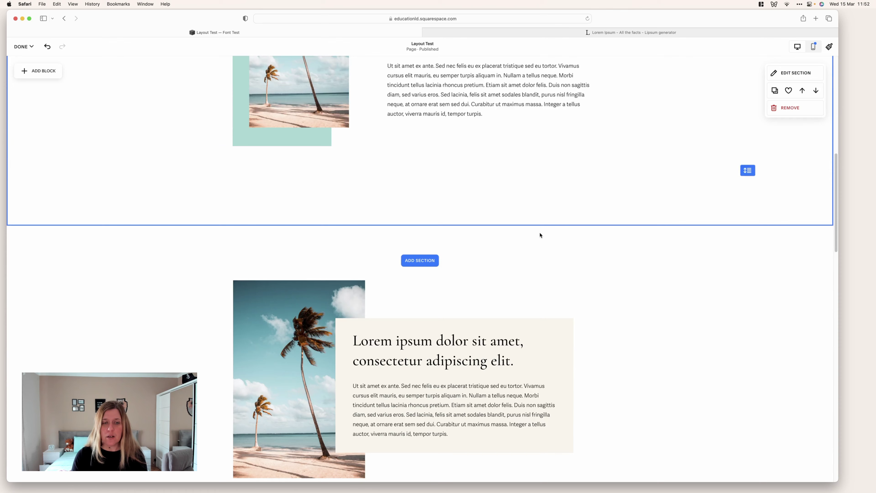
left_click(346, 215)
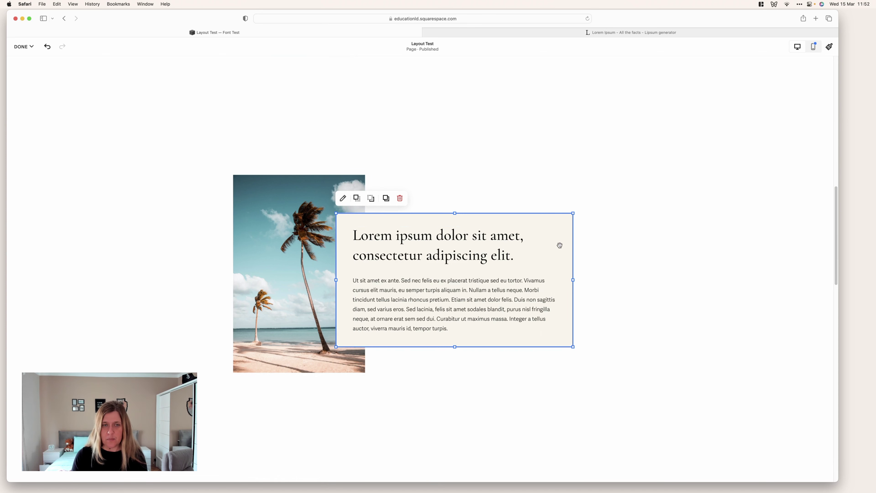
left_click(606, 219)
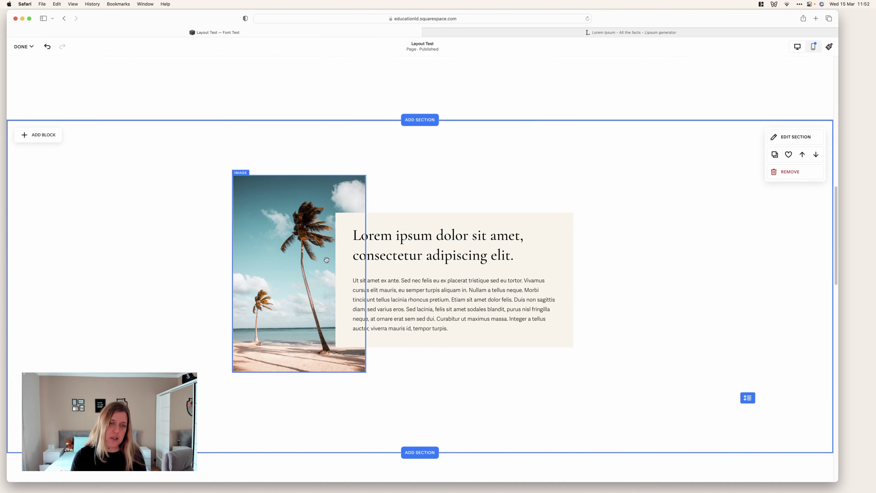
left_click(508, 329)
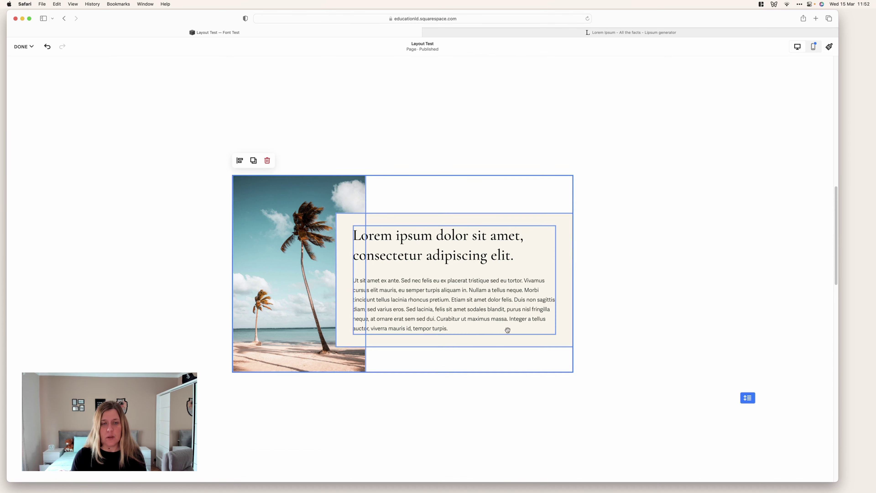
left_click(620, 262)
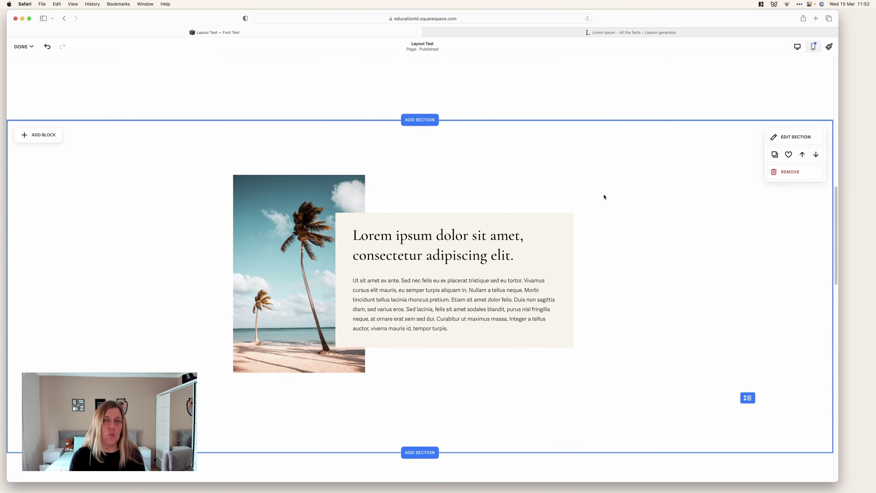
left_click_drag(606, 184, 289, 403)
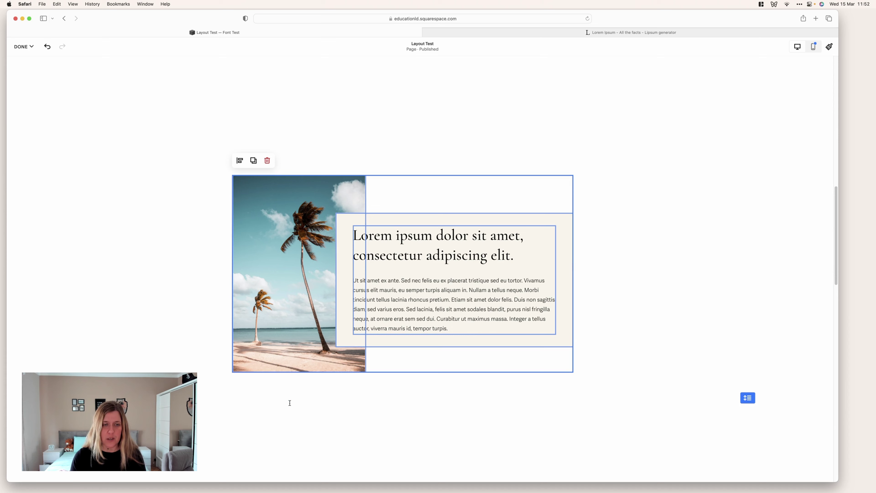
left_click(287, 393)
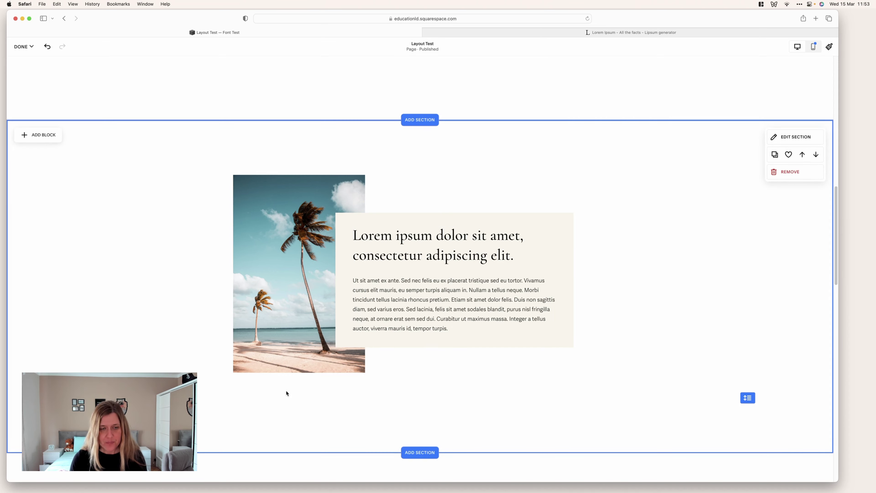
scroll(518, 384, "down", 4)
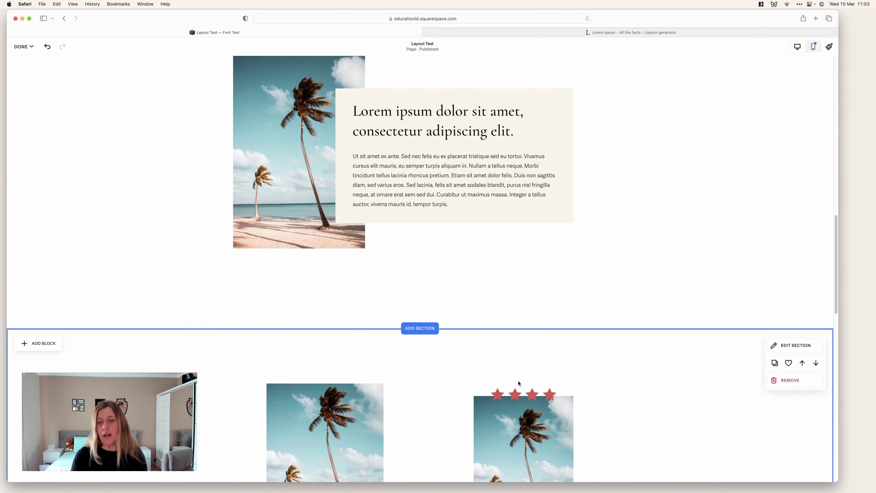
scroll(519, 382, "down", 6)
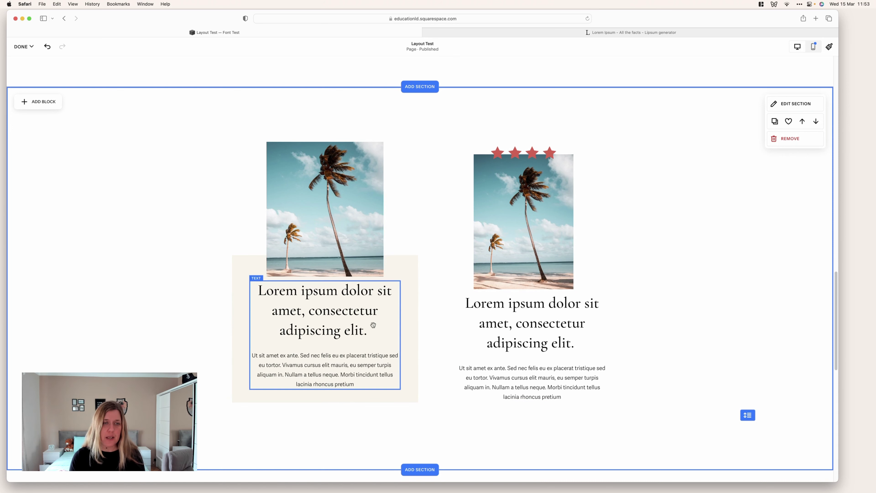
left_click(282, 314)
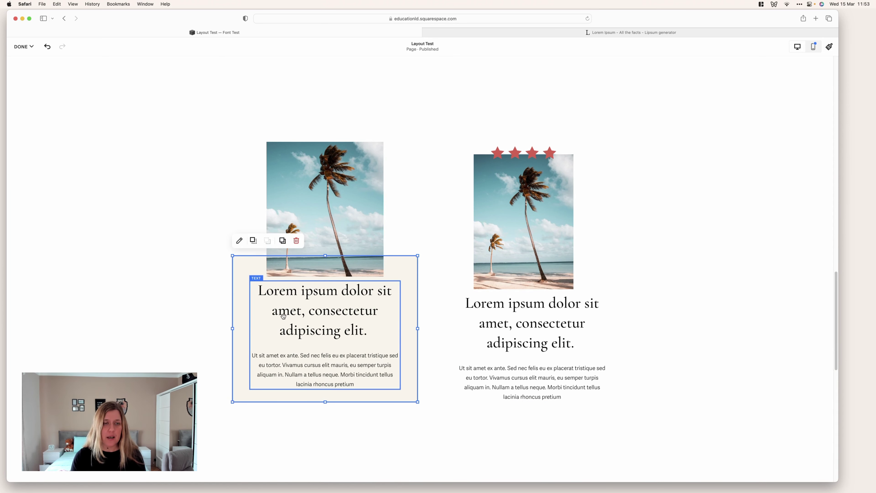
left_click(401, 207)
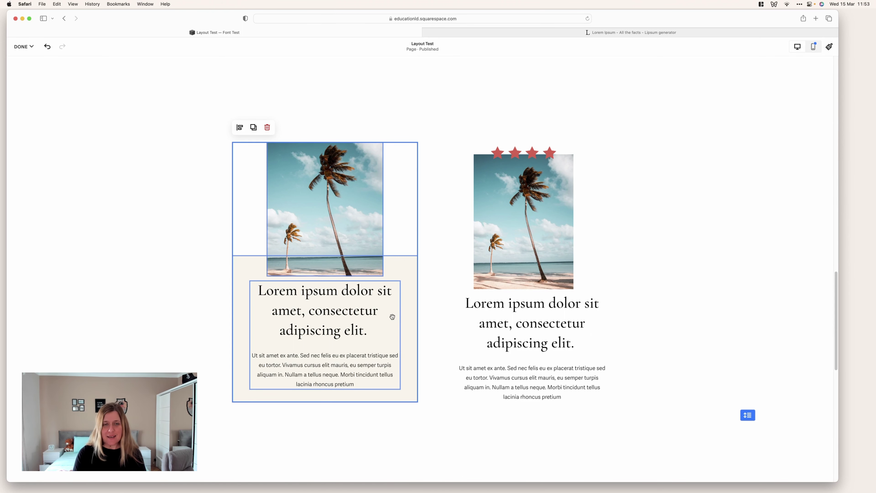
left_click(427, 204)
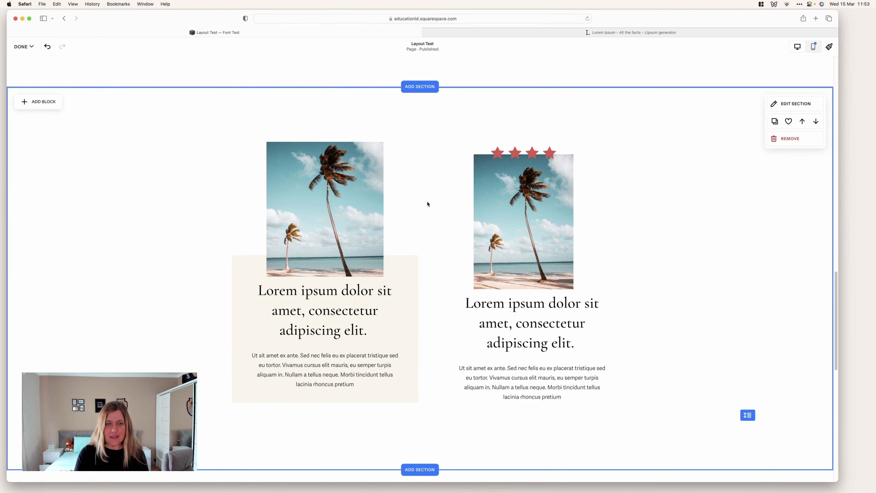
left_click(416, 304)
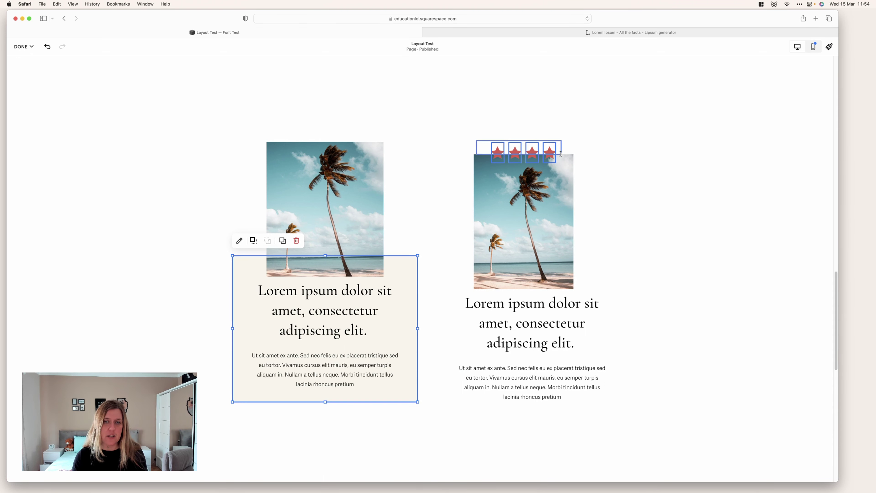
Step: Place one red star beside 'elit.' and another to the left of the right image's heading
left_click(608, 149)
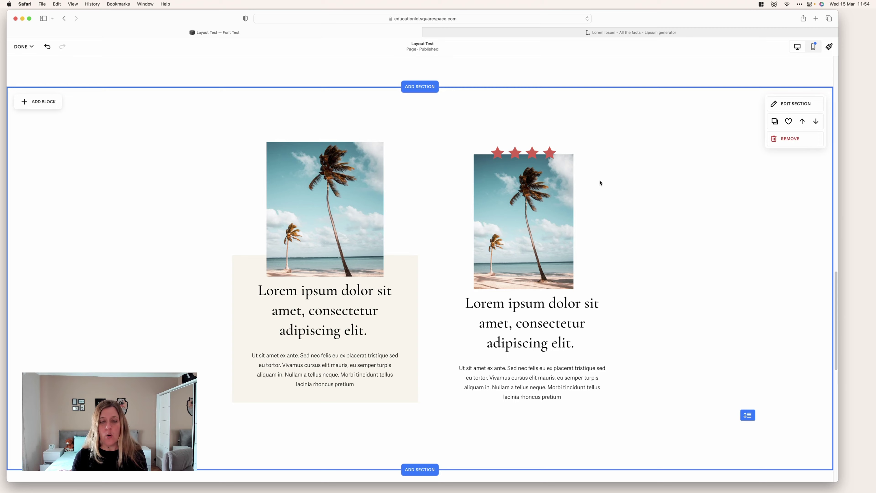
scroll(600, 183, "down", 2)
scroll(599, 184, "up", 2)
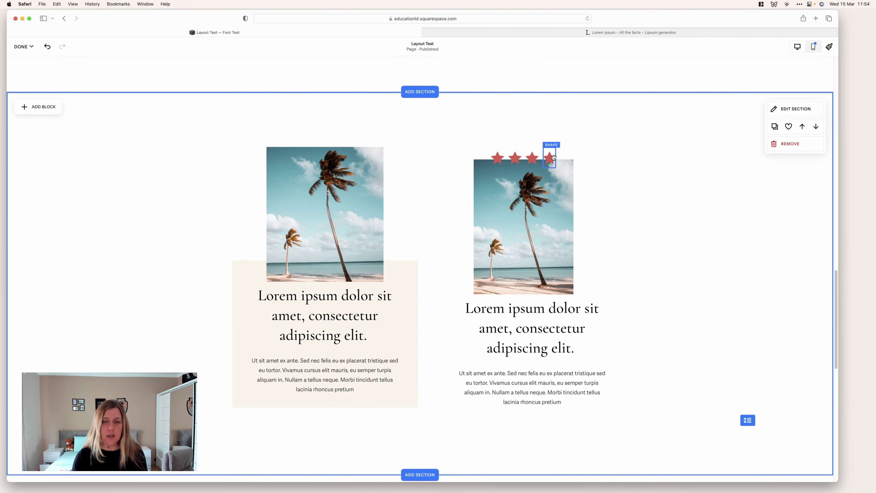
left_click_drag(553, 158, 584, 346)
left_click_drag(498, 158, 471, 300)
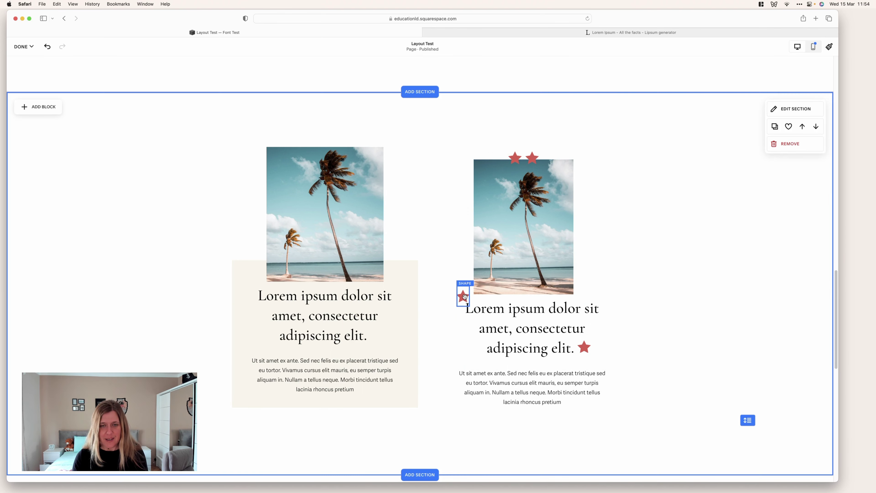
left_click_drag(464, 297, 446, 297)
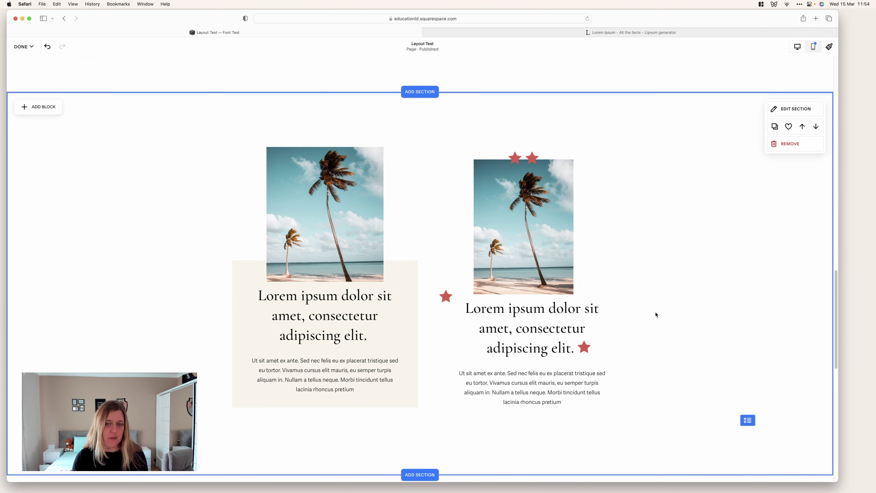
scroll(494, 305, "down", 10)
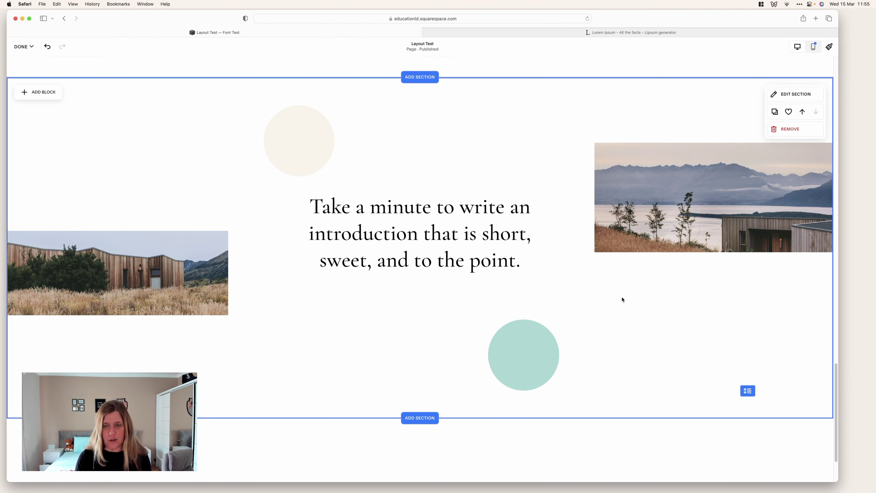
scroll(683, 326, "down", 3)
scroll(682, 326, "up", 15)
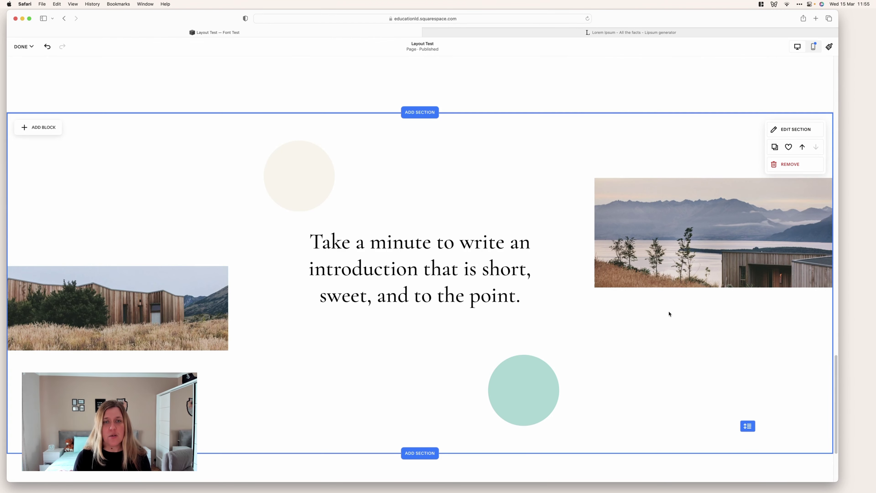
scroll(554, 257, "up", 15)
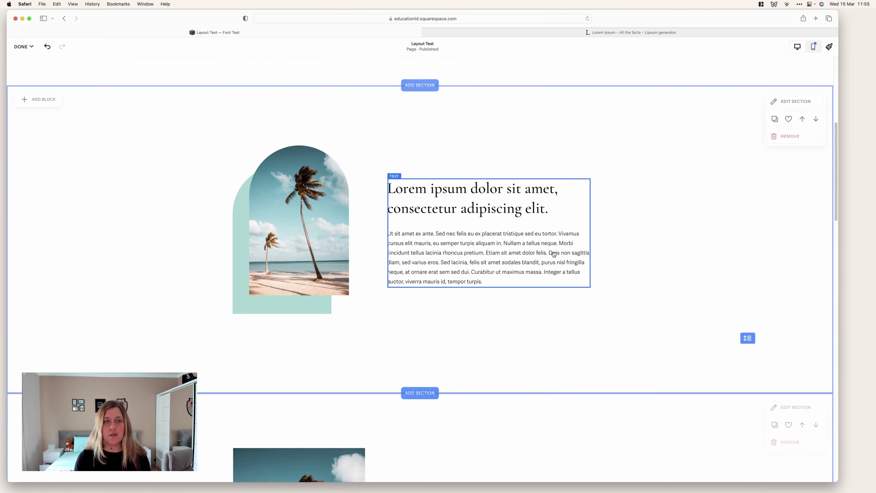